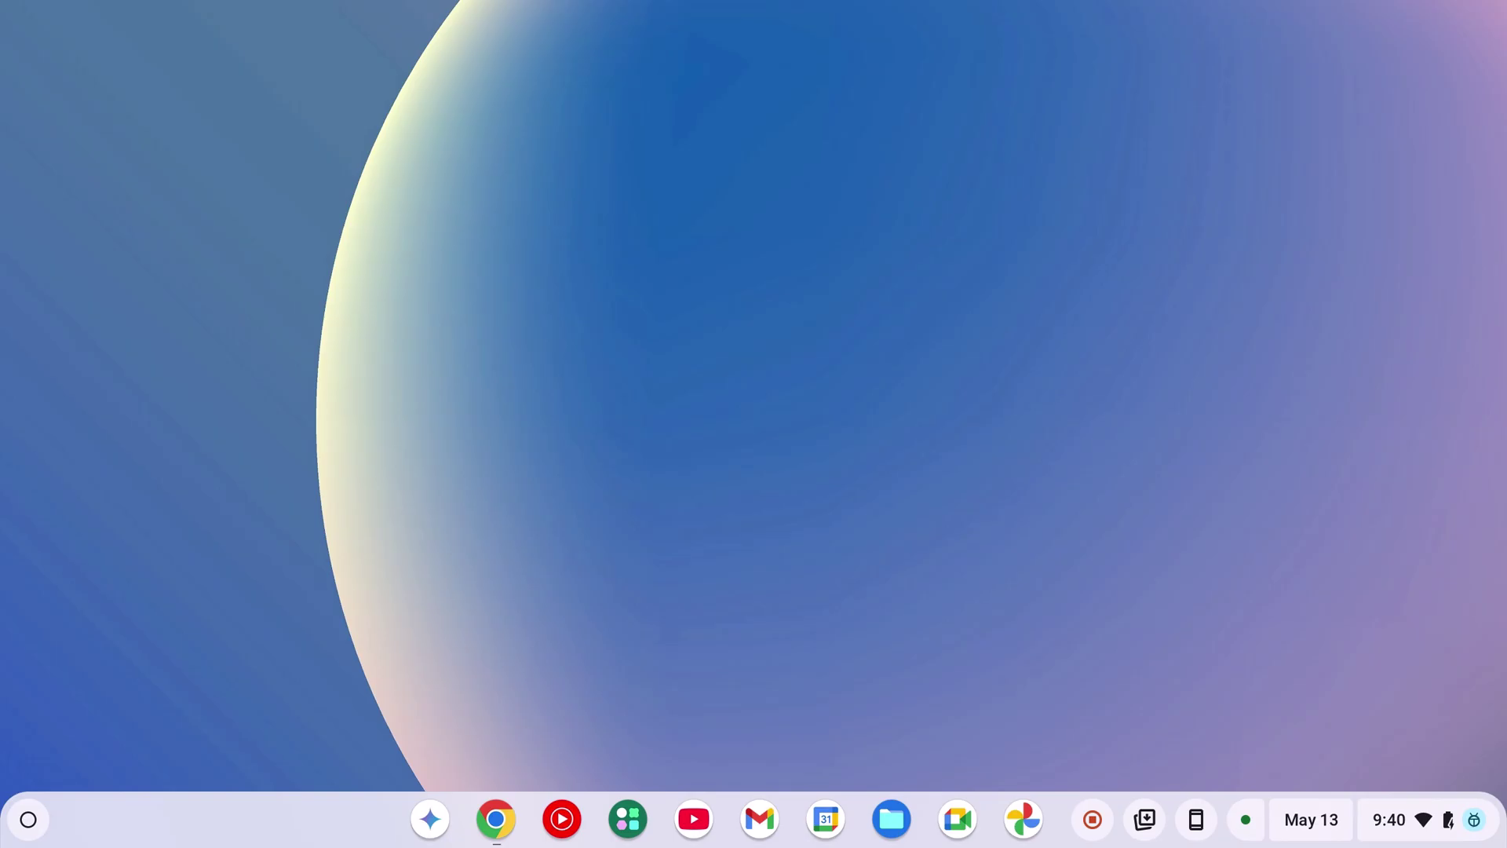
- Check for updates on About ChromeOS, confirming version 136.0.7103.96 beta is up to date
click(28, 820)
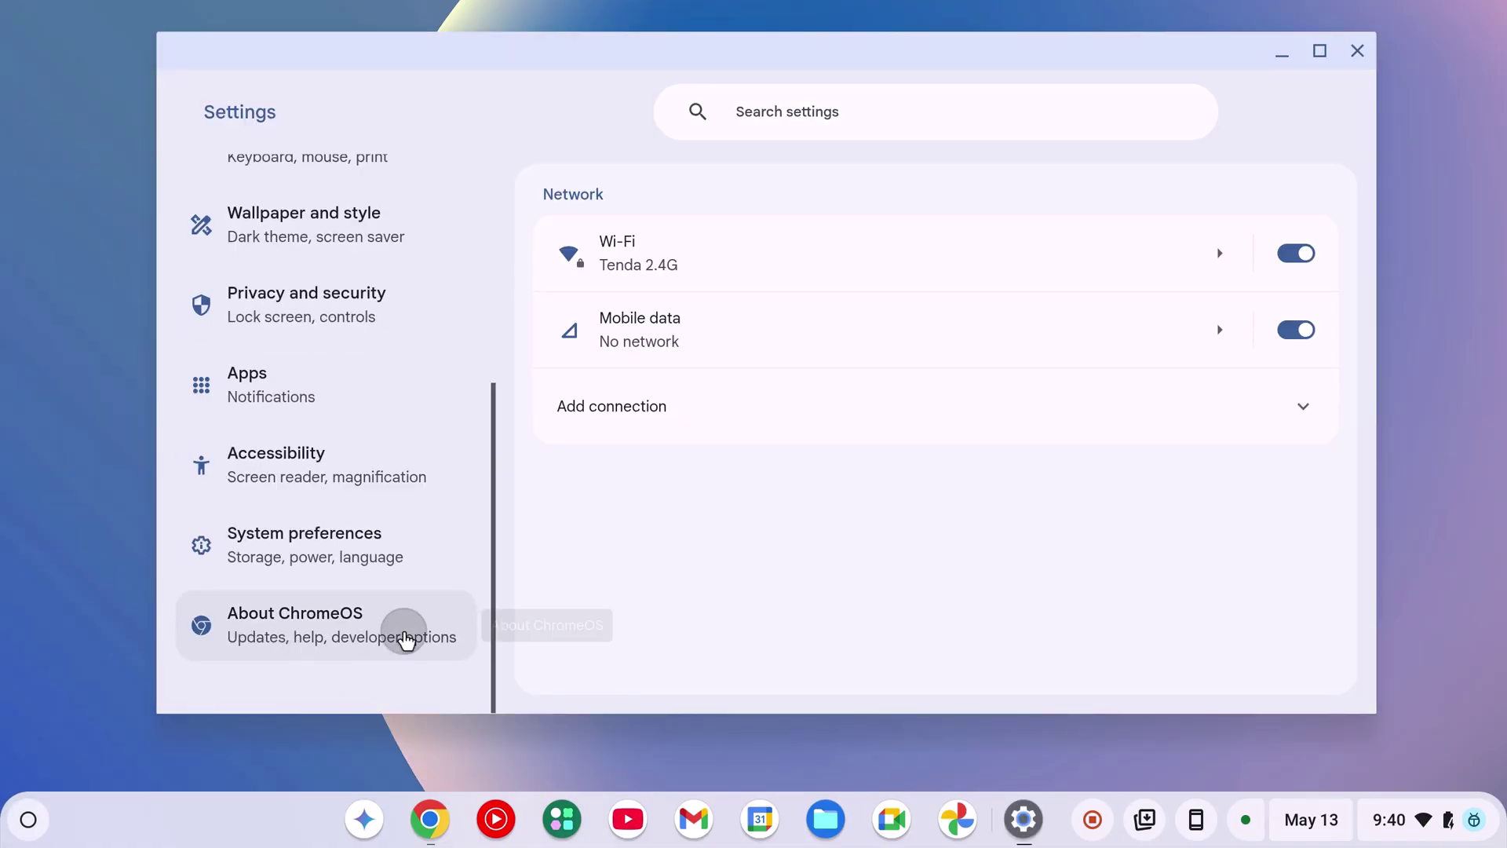
click(403, 637)
click(1229, 349)
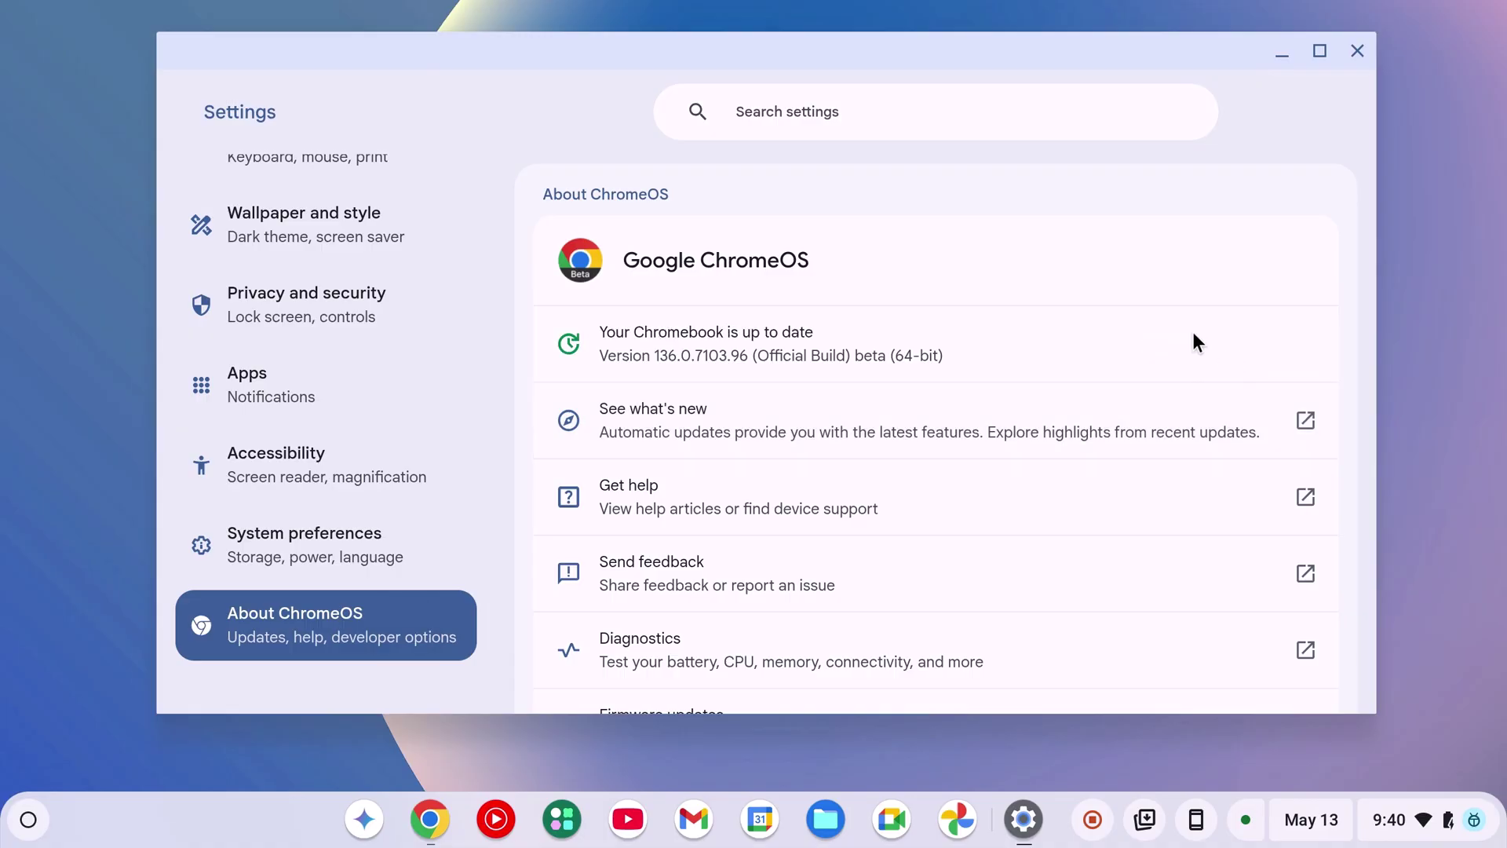
- Close Settings and launch Apps & games from the launcher, reaching its For you page
click(1357, 50)
click(29, 820)
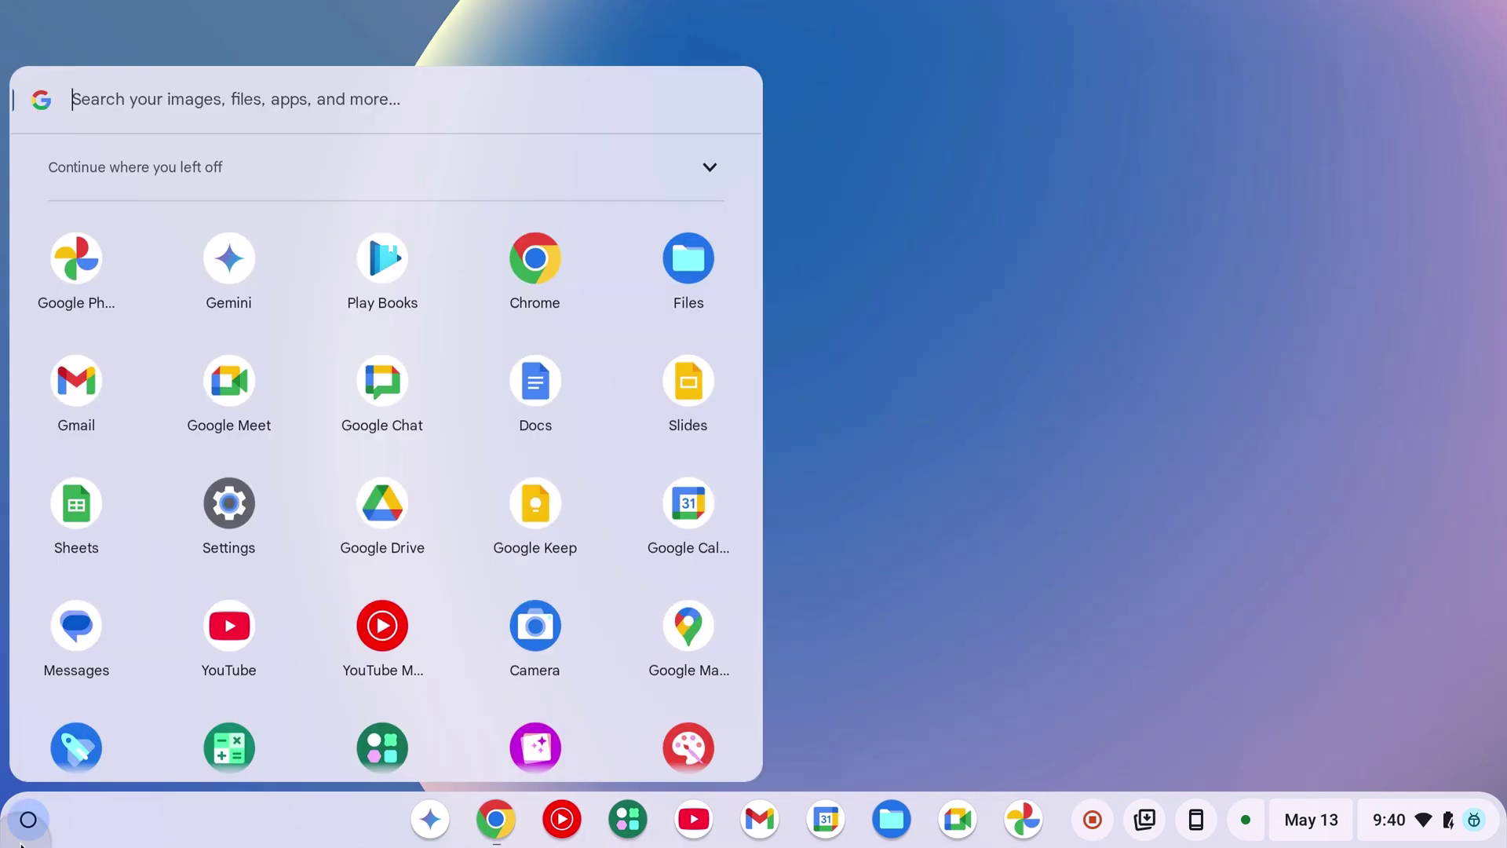
scroll(352, 524, down, 1)
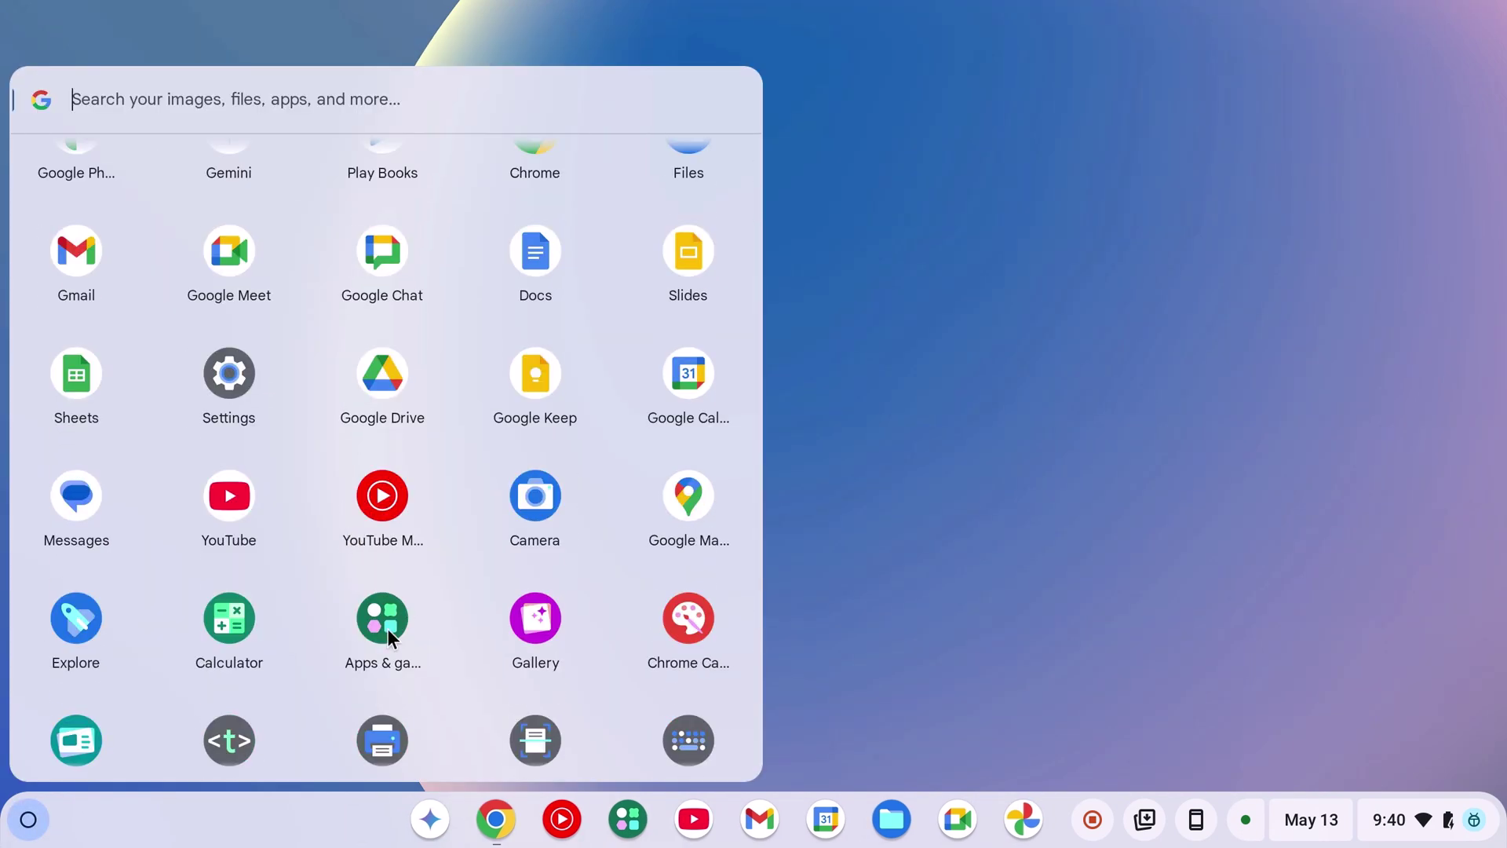
click(387, 629)
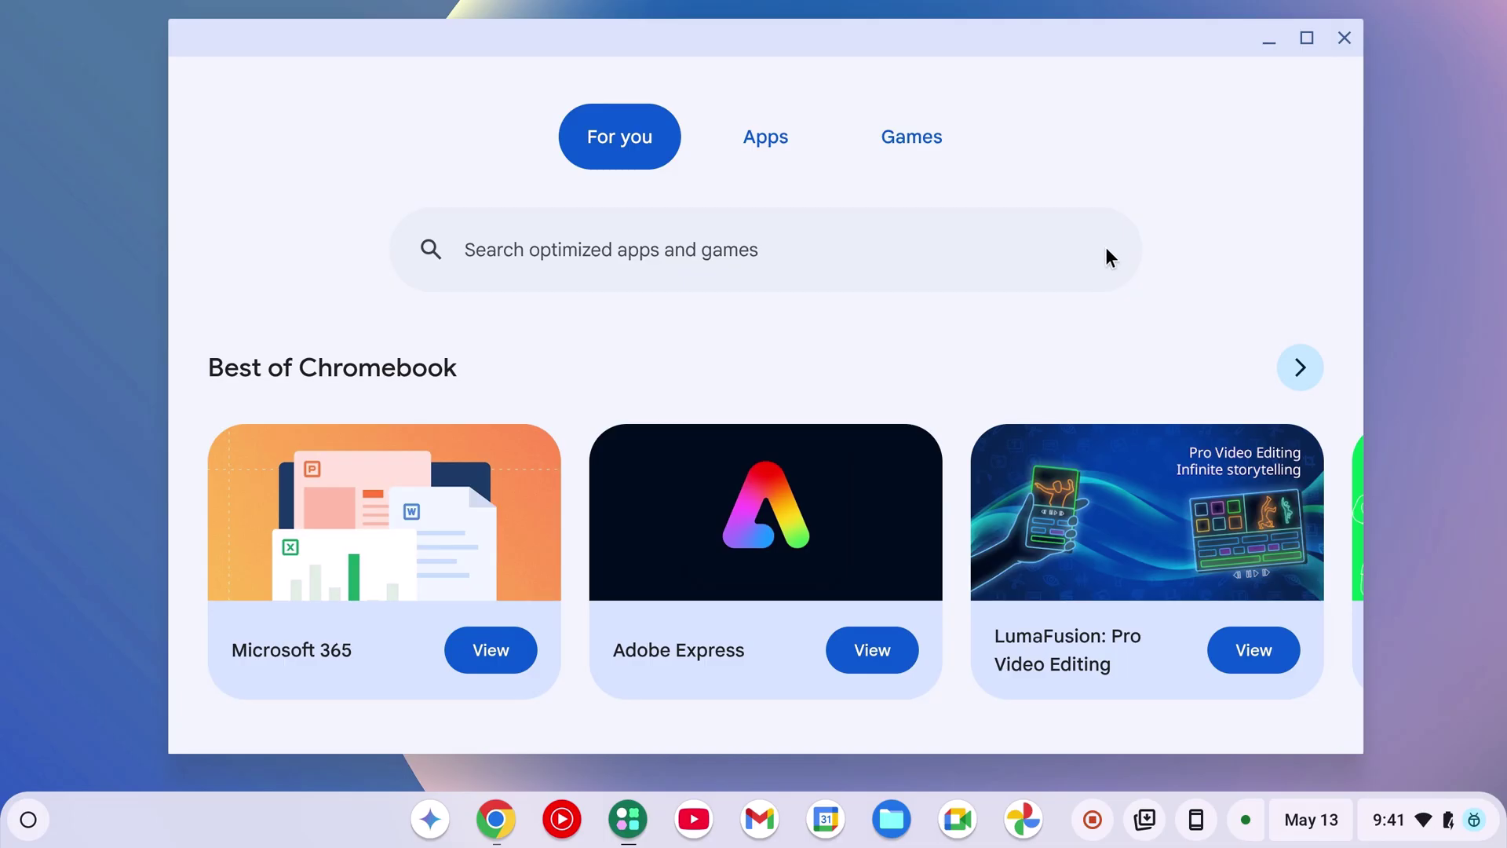
- Search the store for 'adobe Acrobat reader' and open the Adobe Acrobat Reader: Edit PDF listing
click(931, 255)
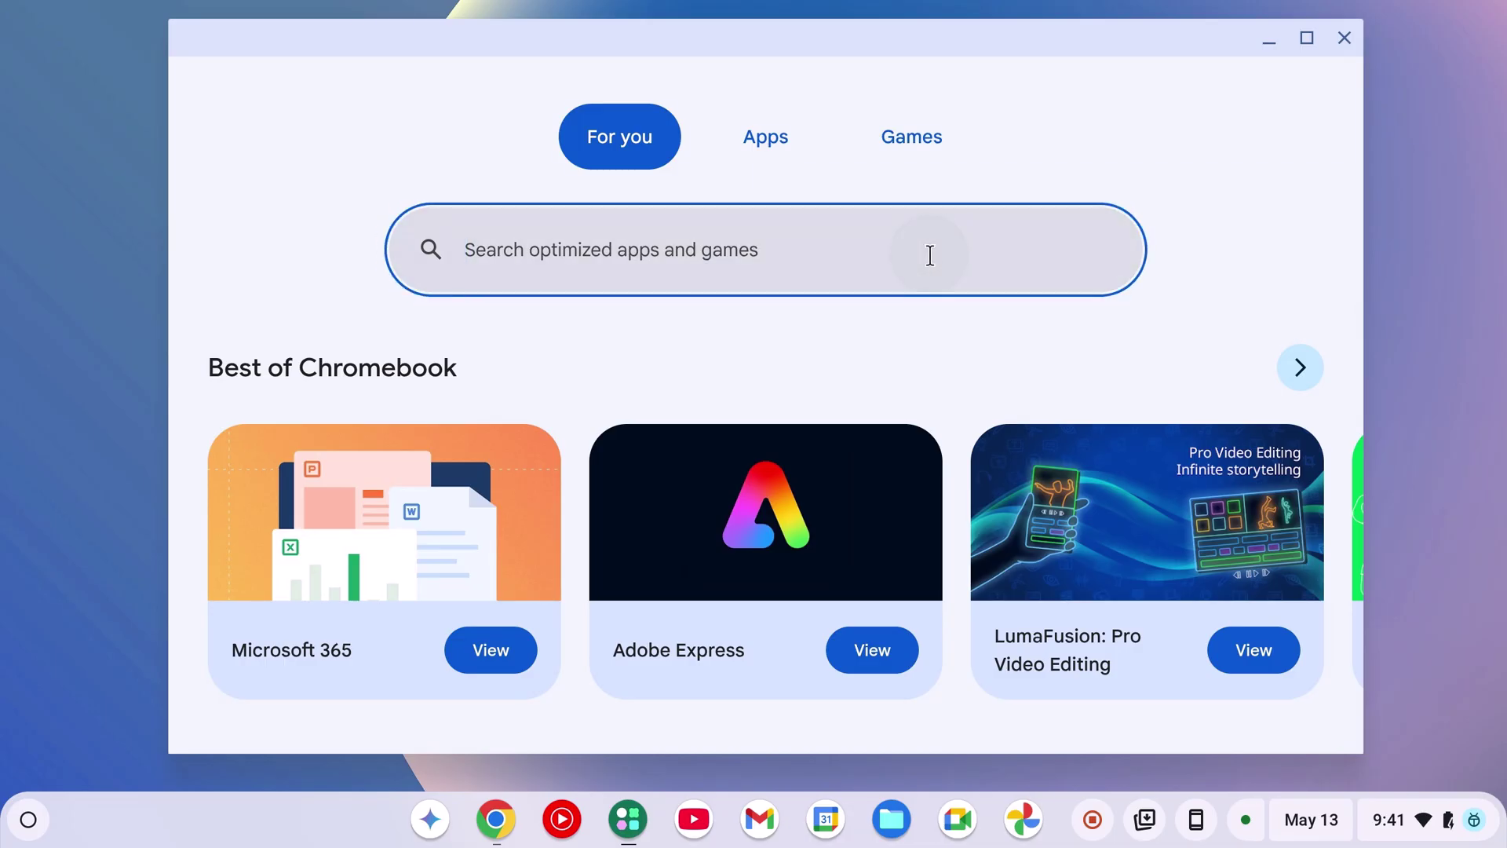
text(adobe)
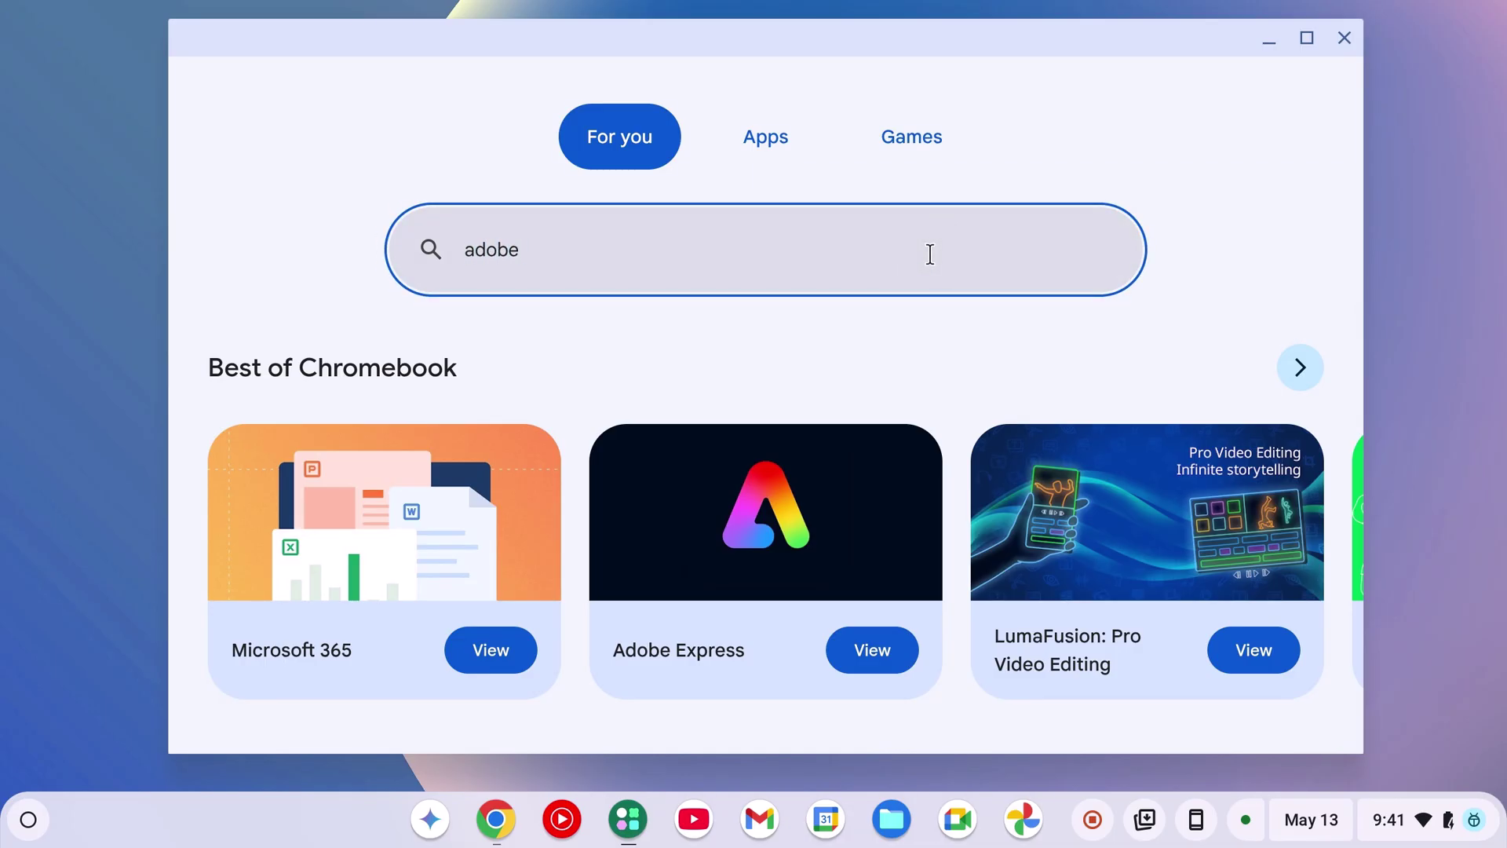
text( Acrobat reader)
key(Return)
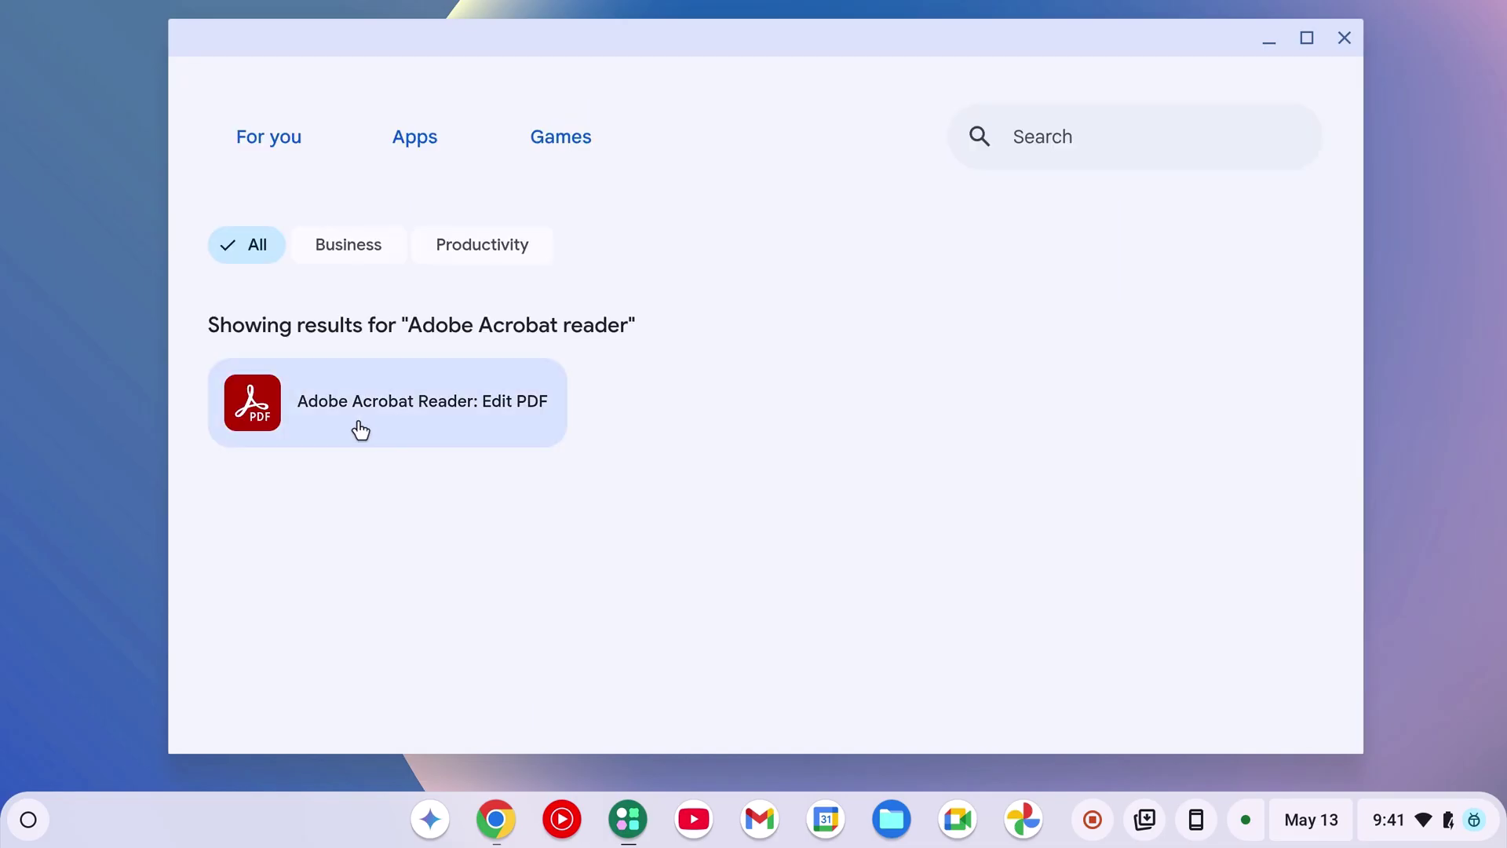
click(415, 423)
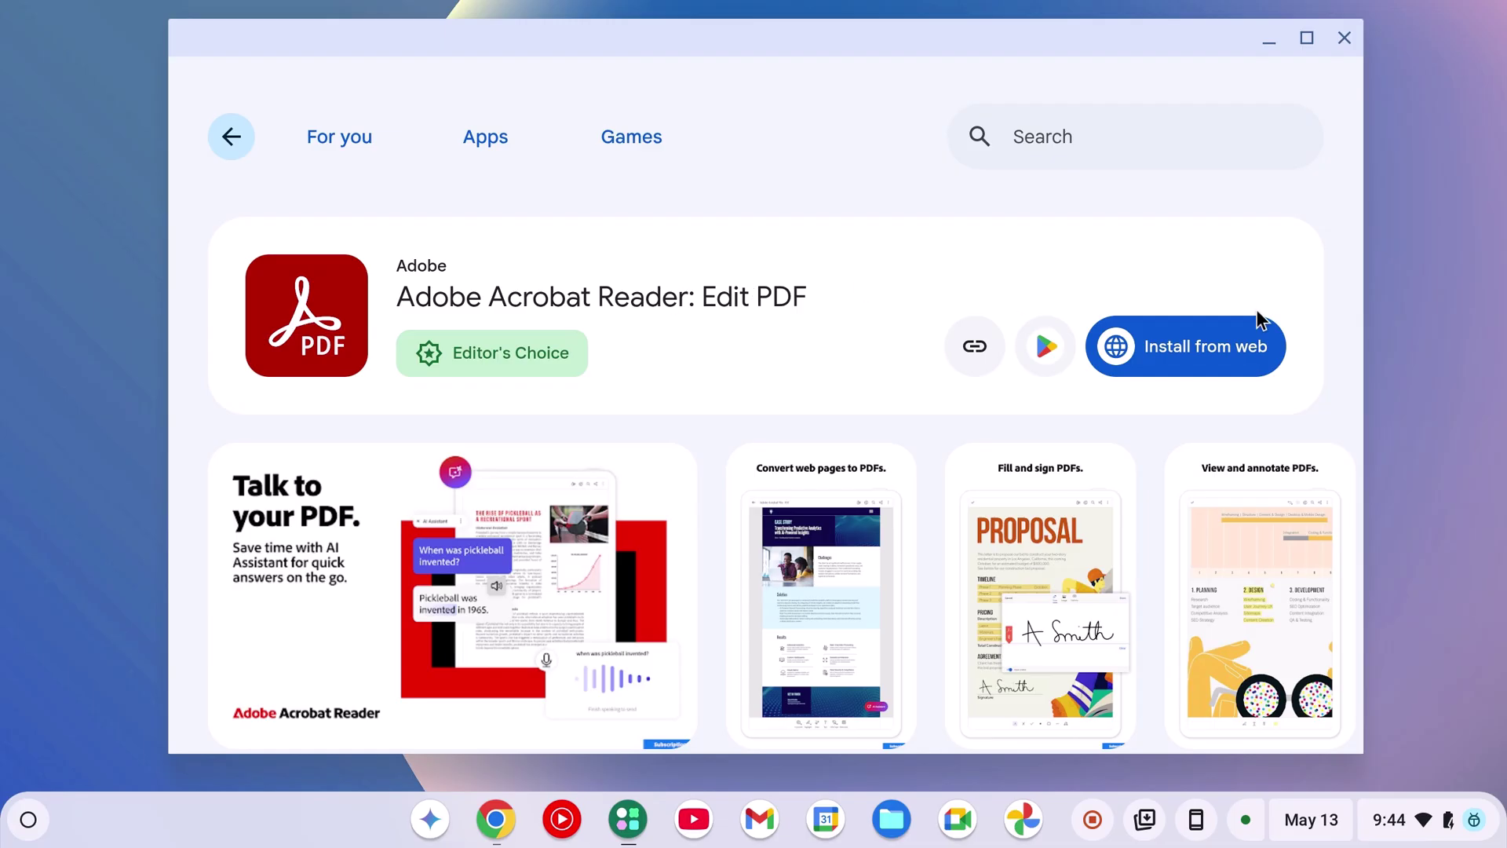
- Install Adobe Acrobat from the web option, dismiss the App installed dialog, and close the store
click(1201, 354)
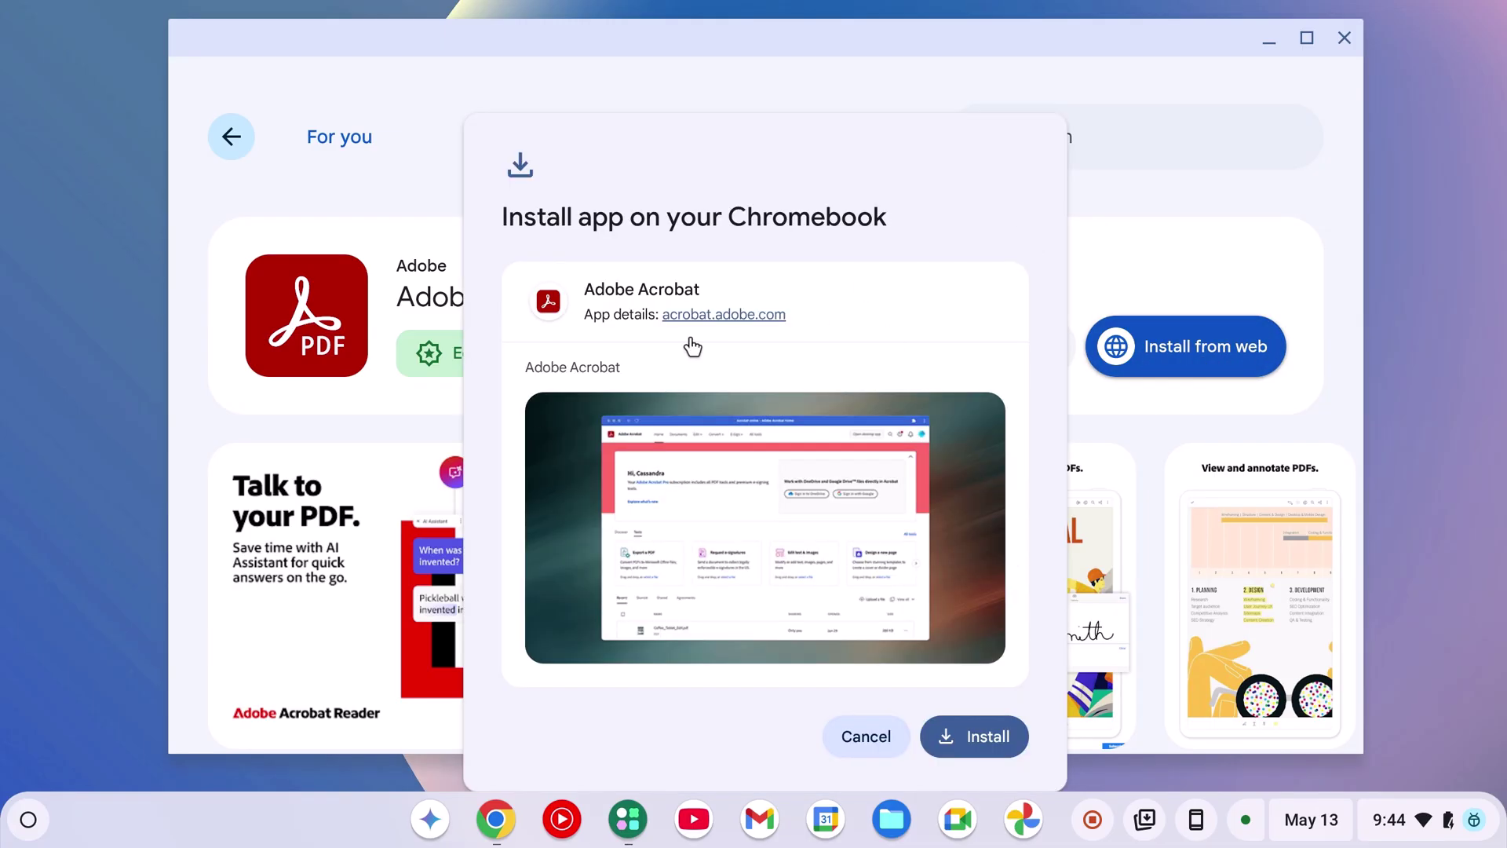
click(975, 737)
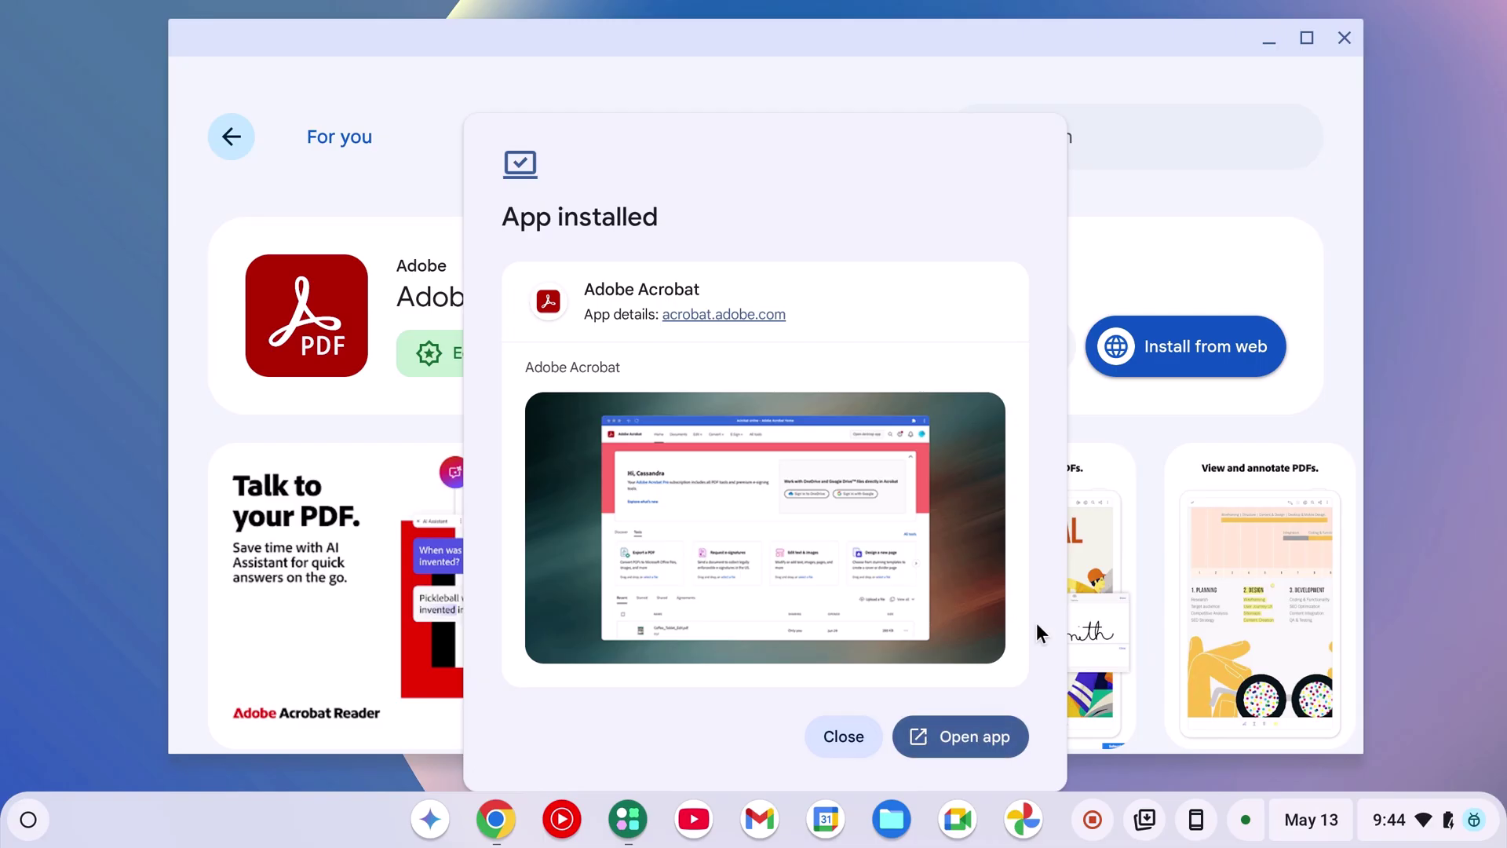
click(842, 736)
click(1344, 38)
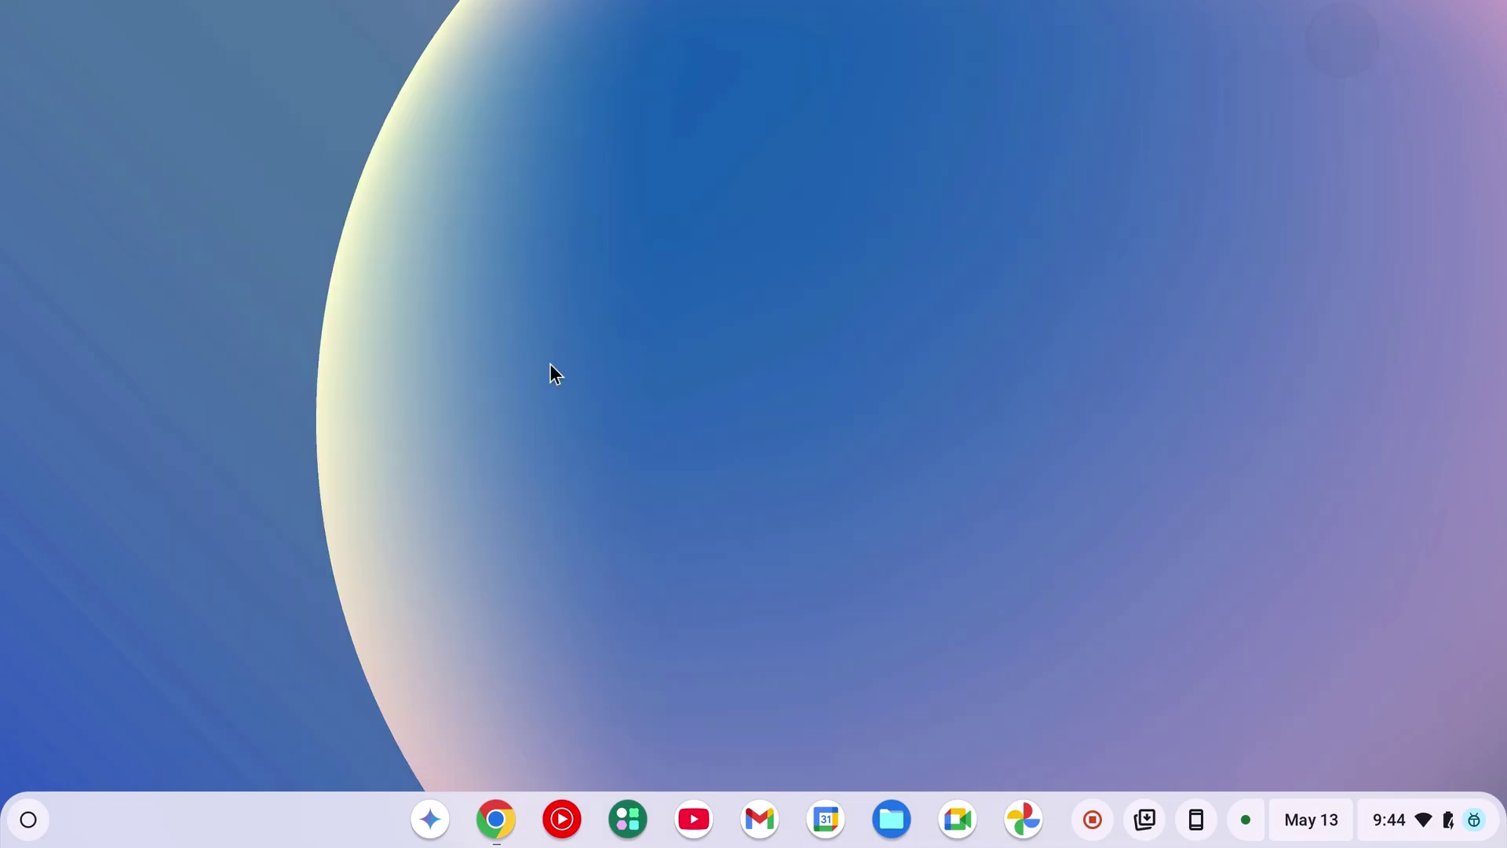
- Launch Adobe Acrobat from the launcher, sign in to the home dashboard, then minimize it
click(29, 819)
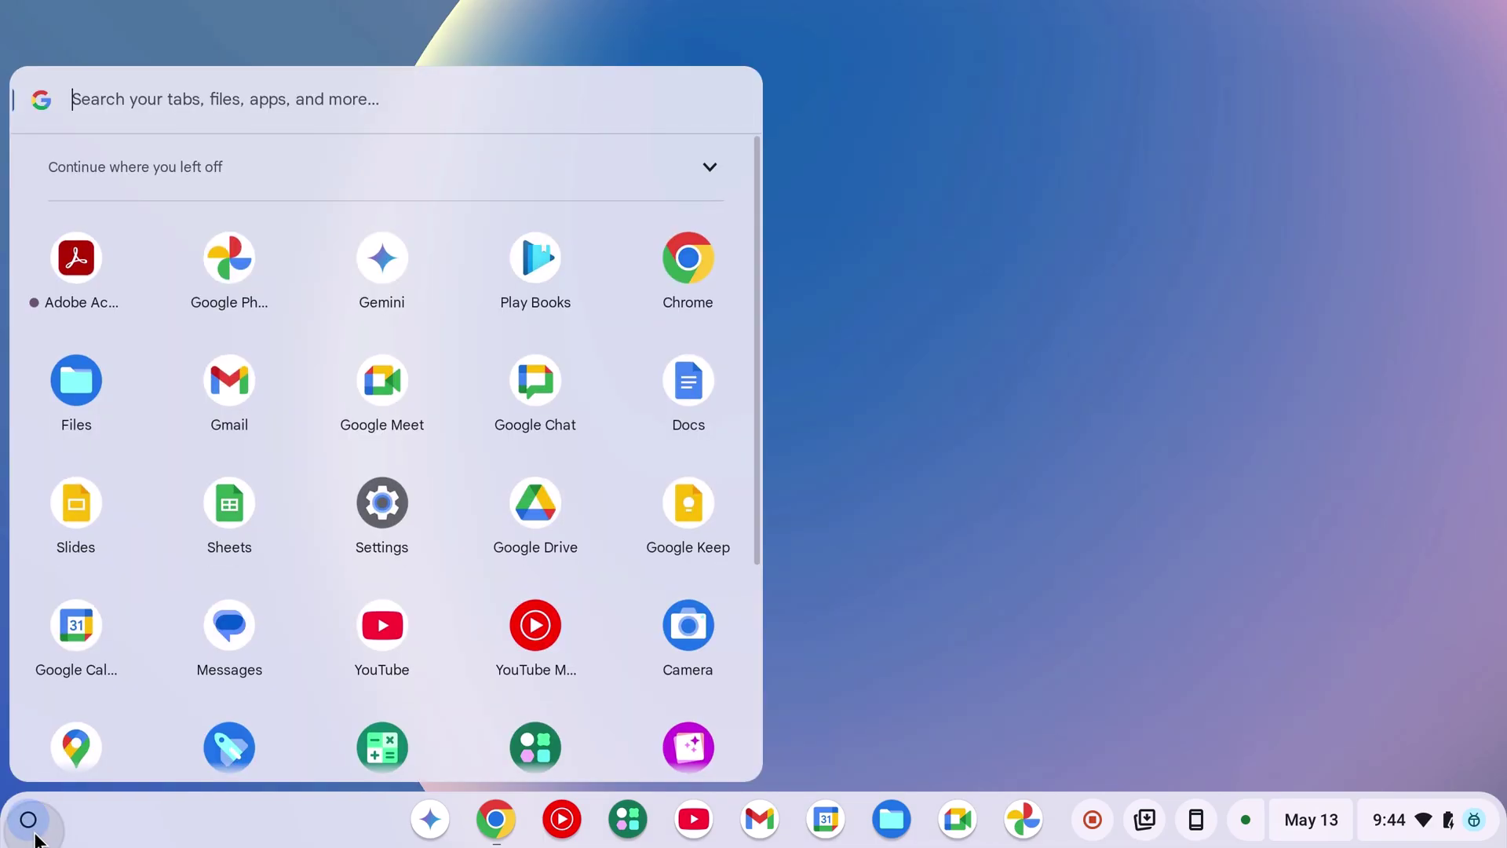
click(78, 254)
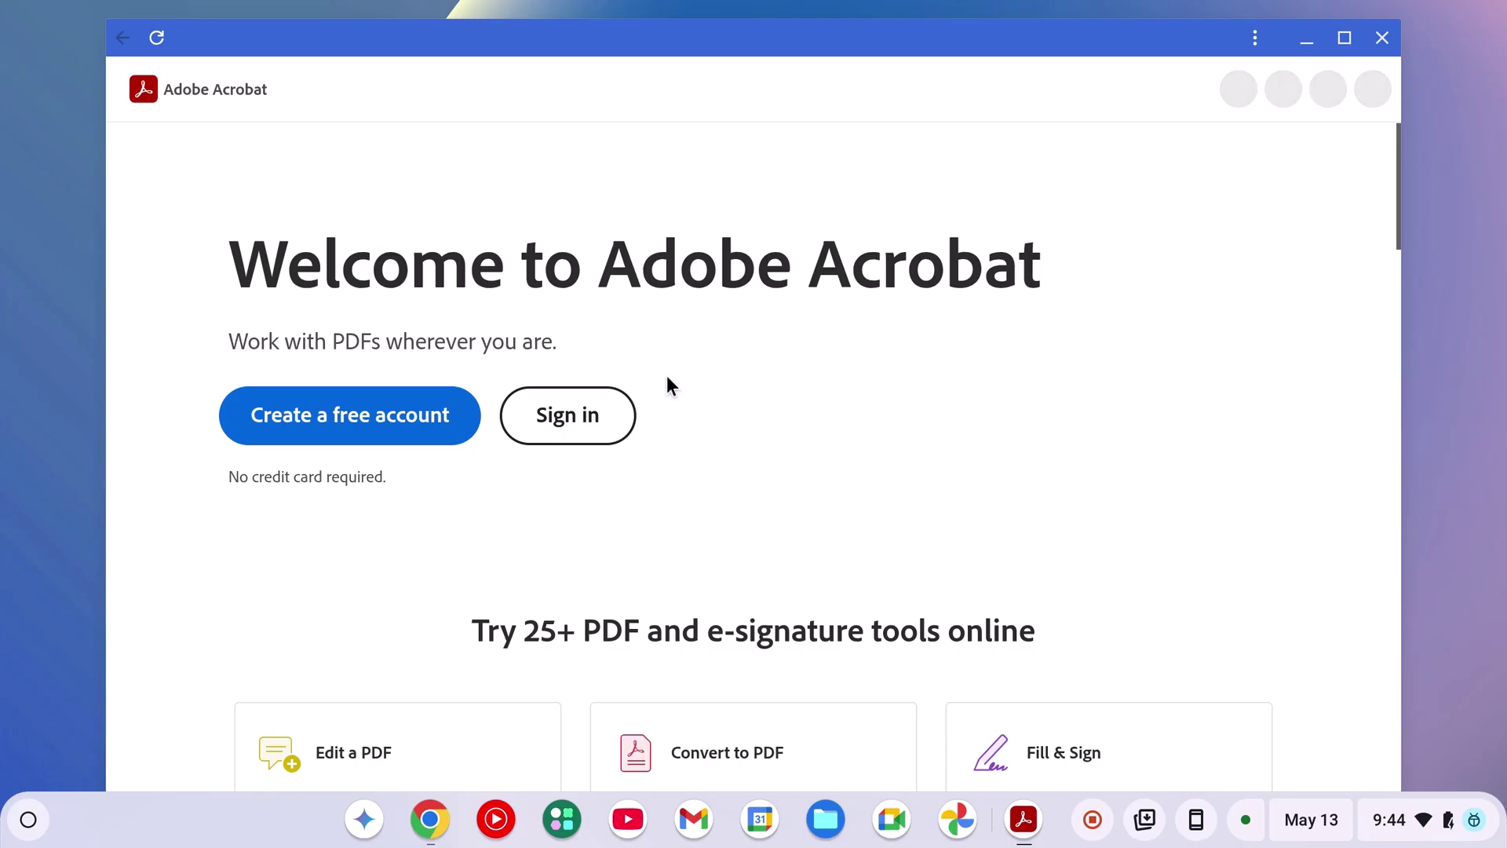
click(544, 428)
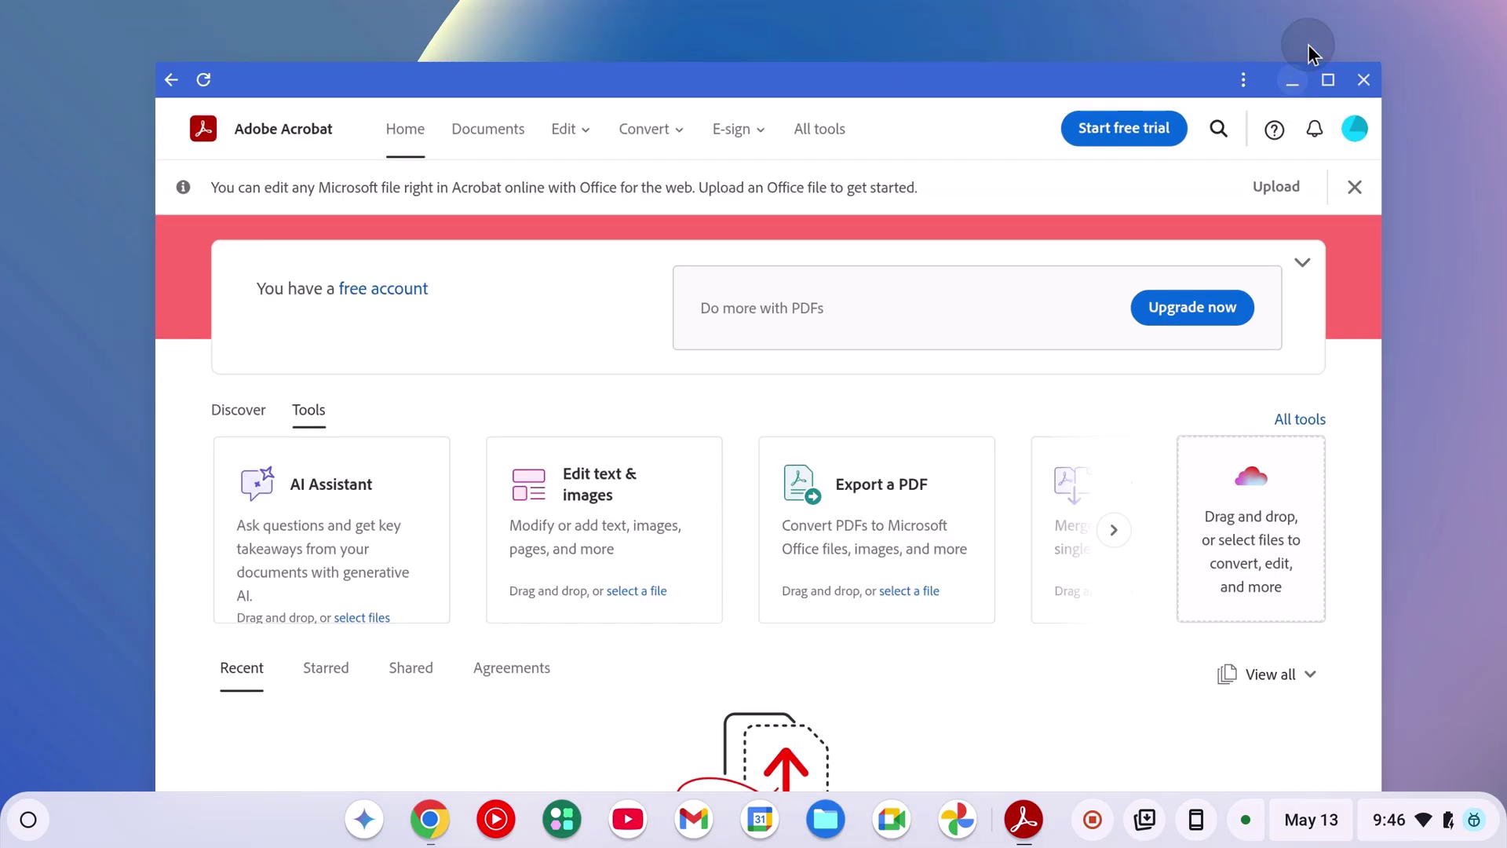
click(1308, 45)
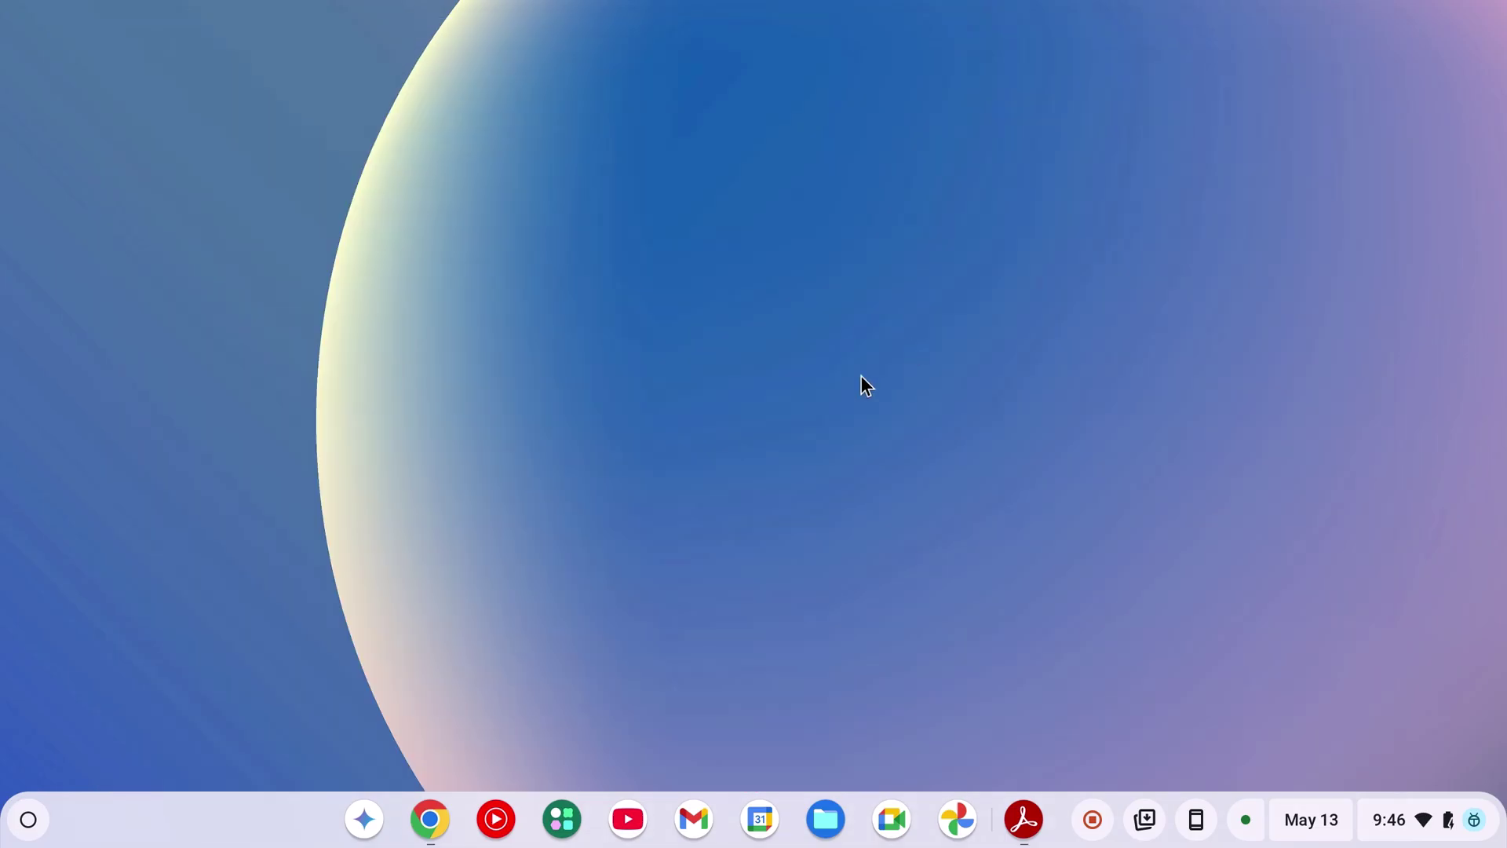